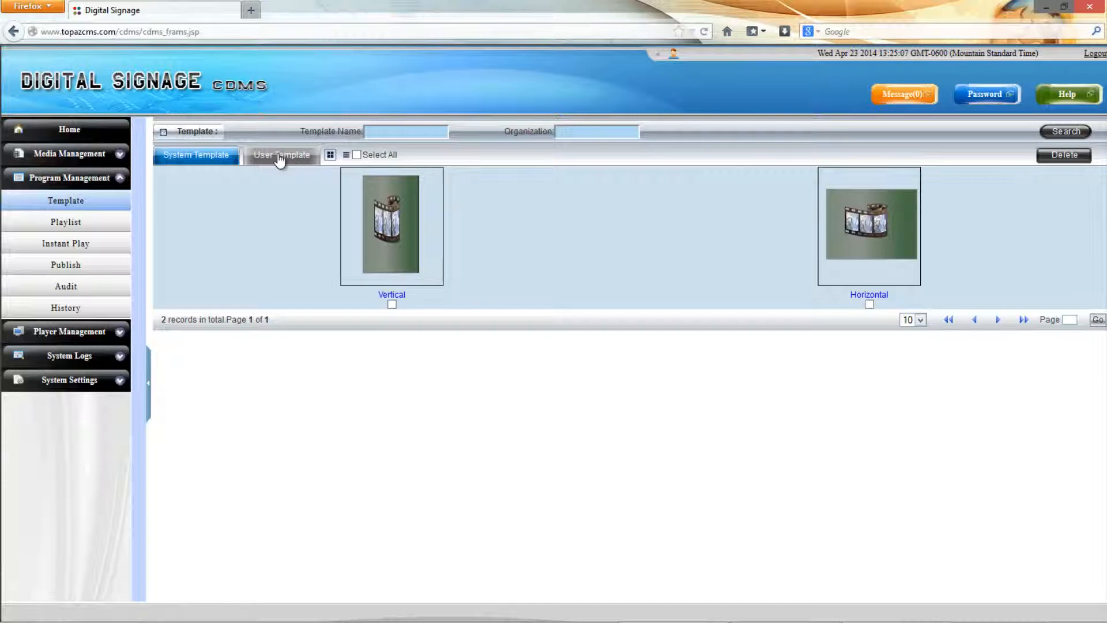
- Start a new template among the user templates and name it Example
click(280, 157)
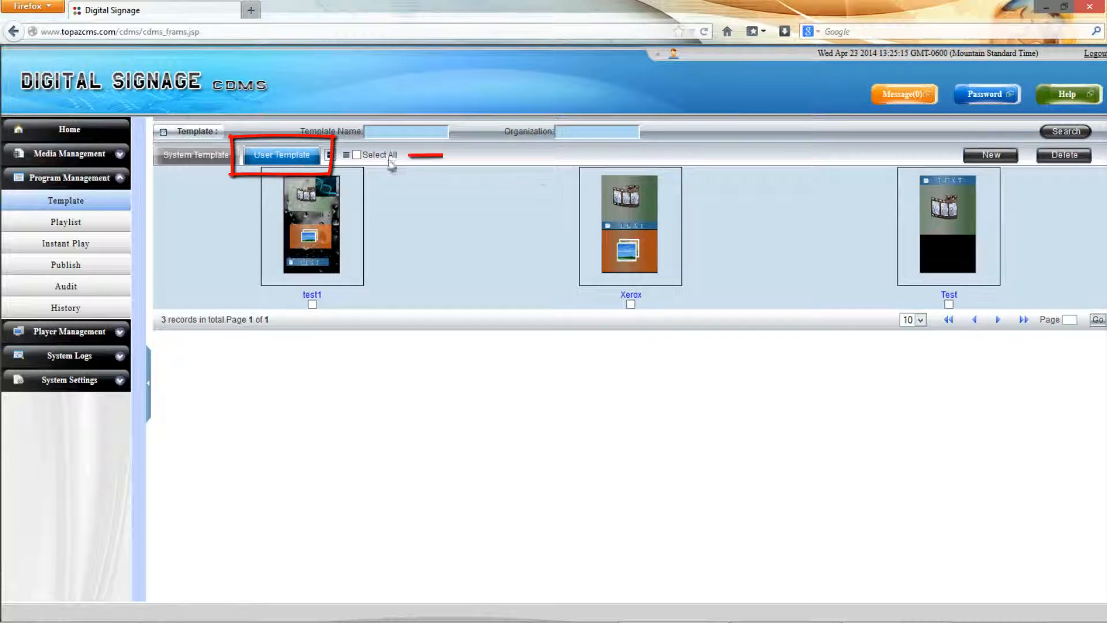
click(988, 157)
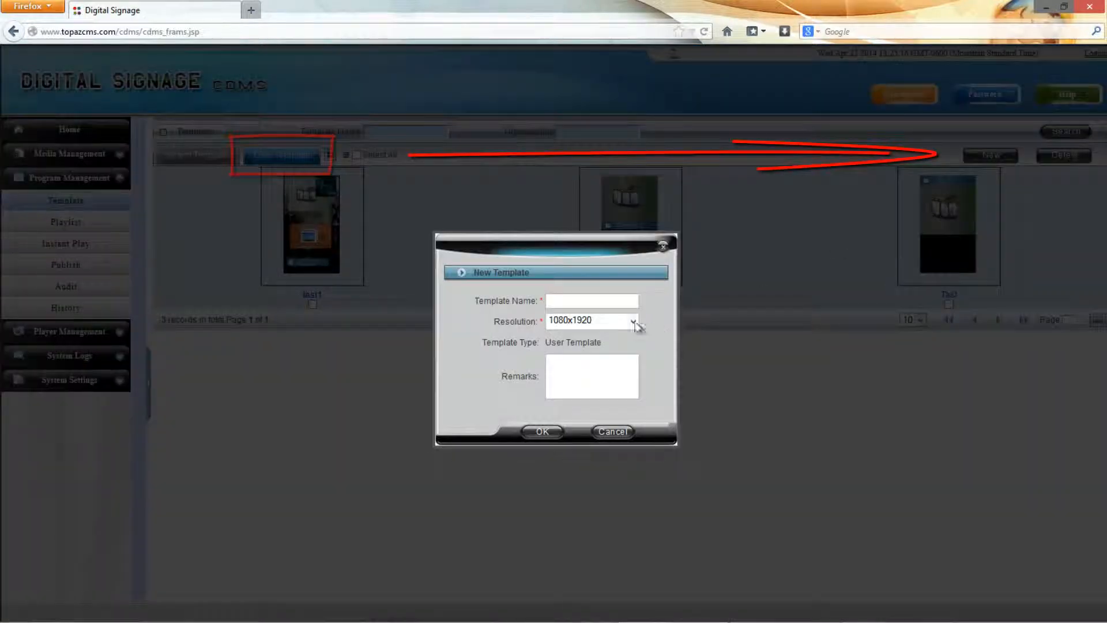
click(584, 301)
text(E)
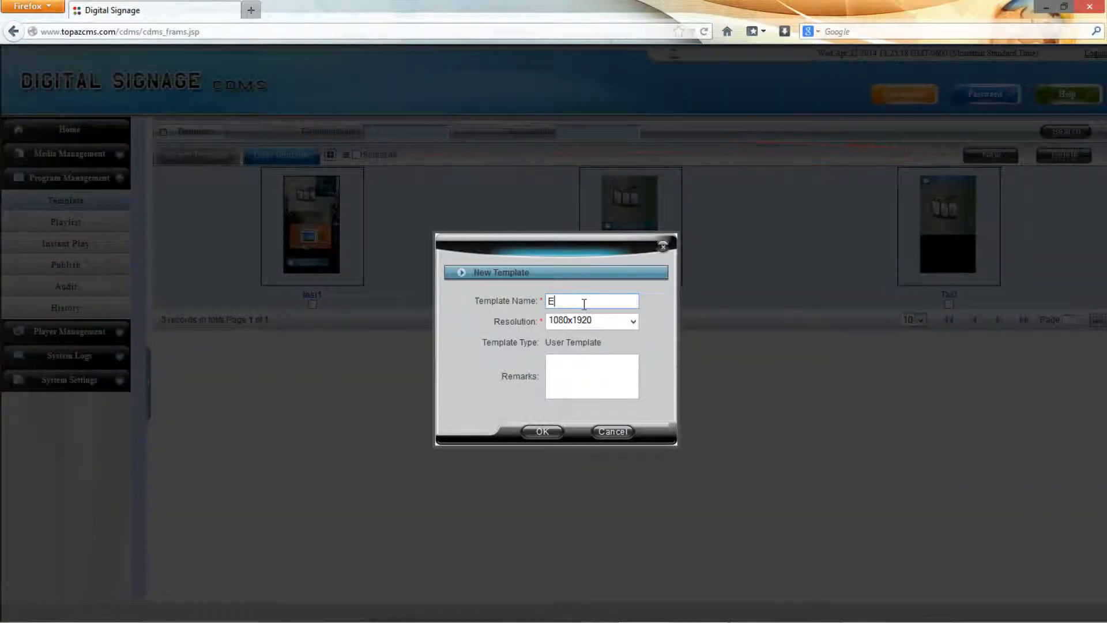
text(xample)
- Give the new template the 1080x1920 resolution and the remark "test", and create it
click(612, 323)
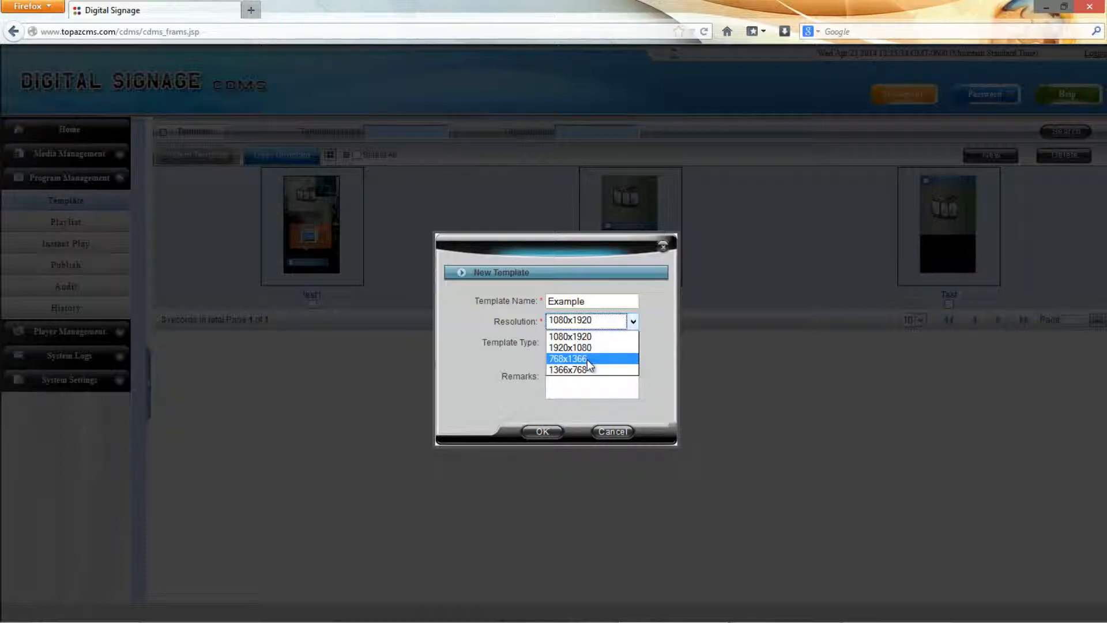
click(583, 337)
click(578, 359)
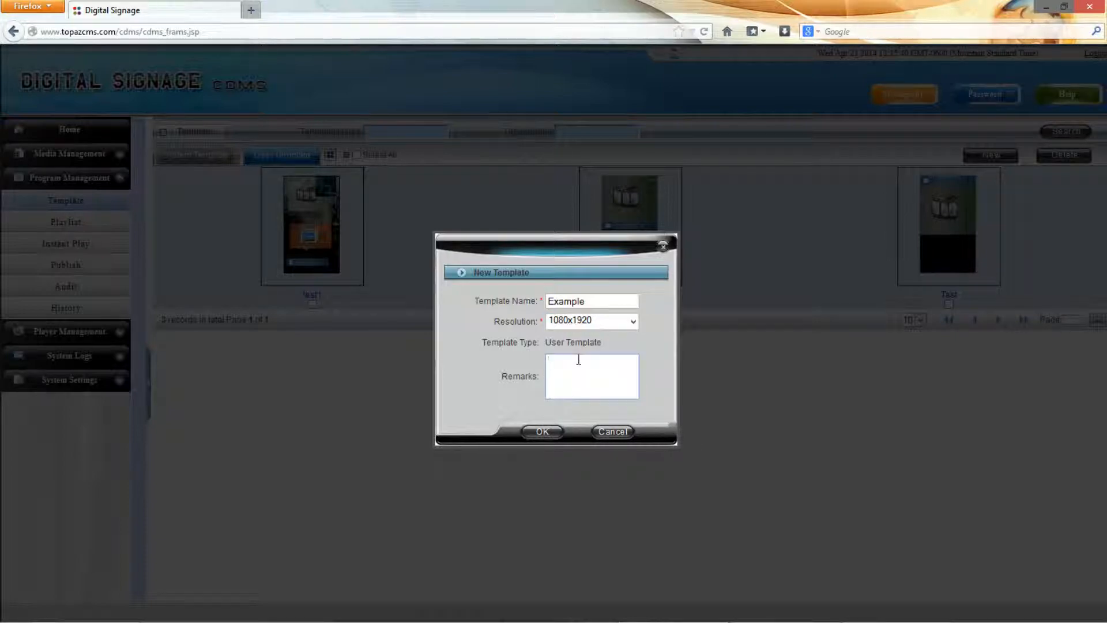
text(test)
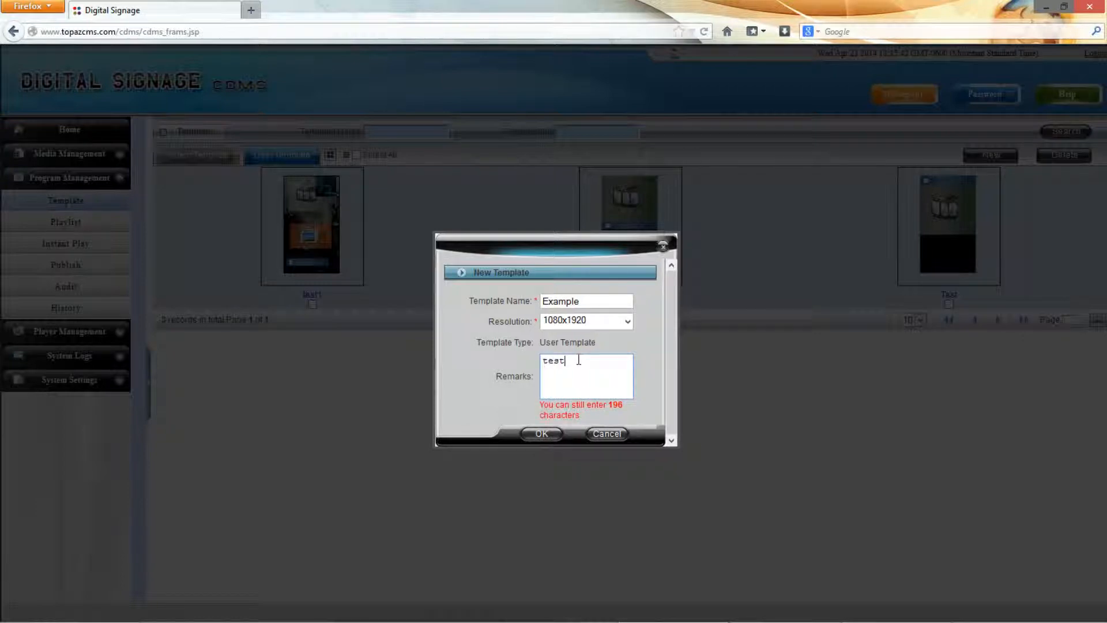
click(542, 433)
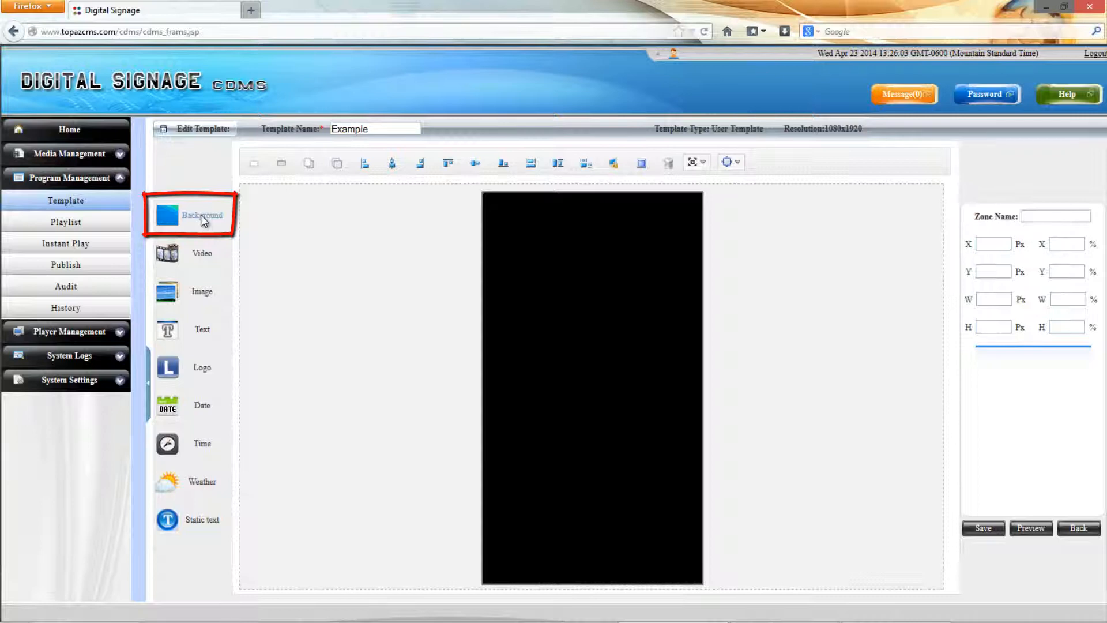
- Add a background without an image to the template and set its colour to navy blue #000081
click(202, 215)
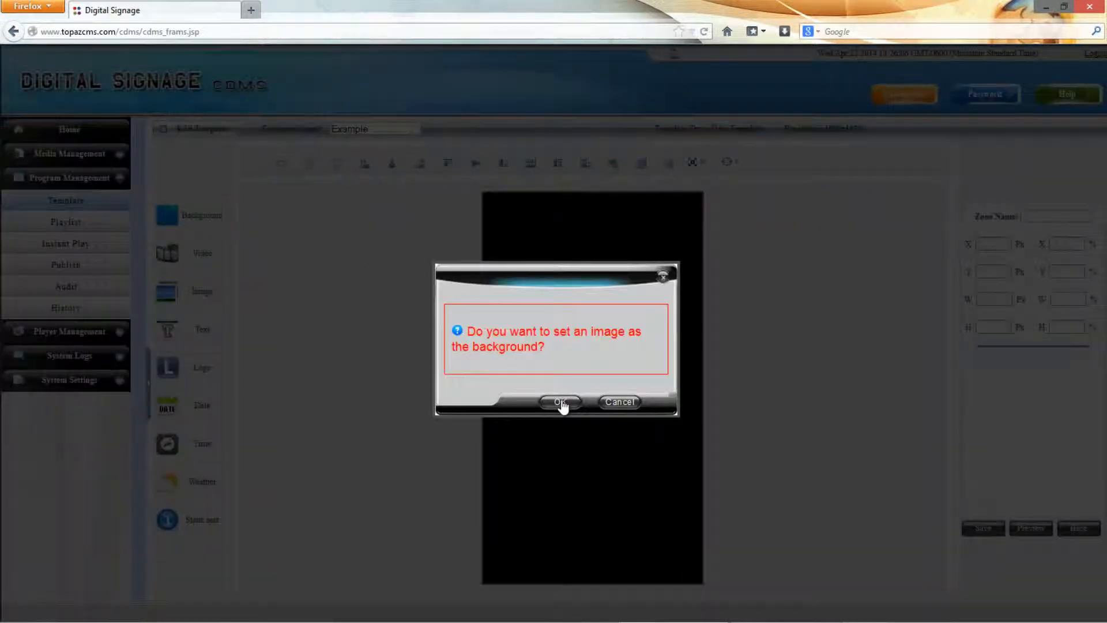
click(624, 403)
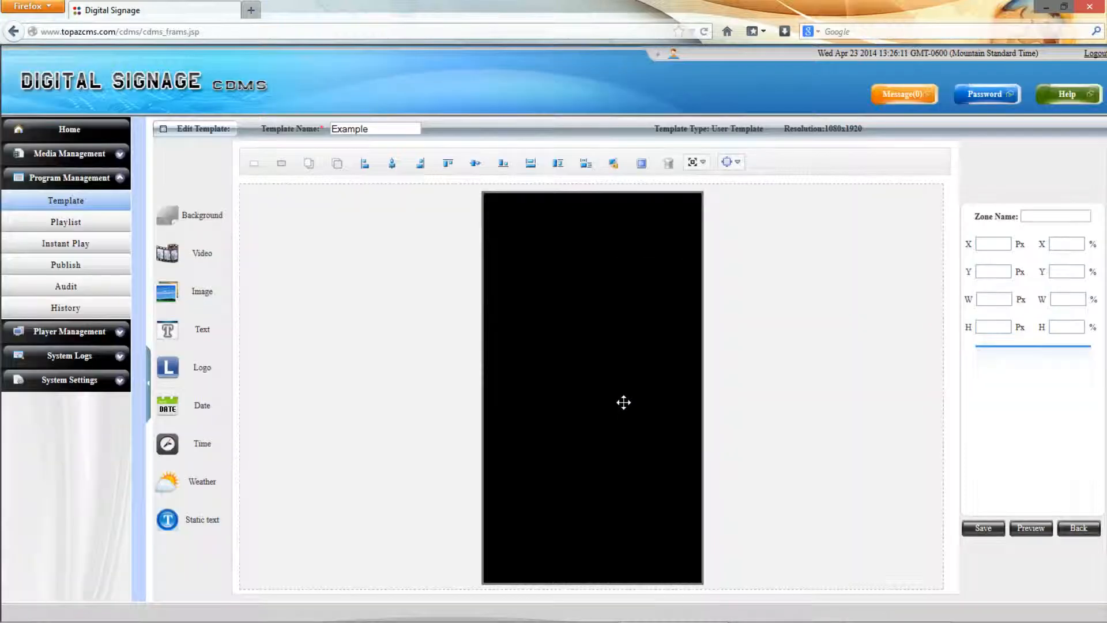
click(623, 402)
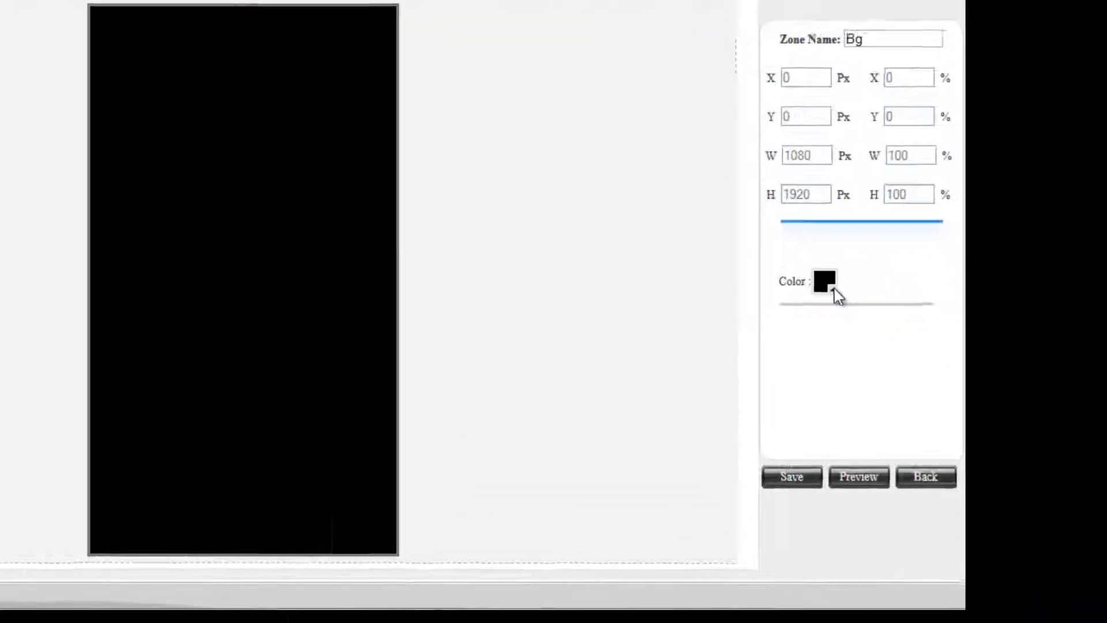
click(951, 356)
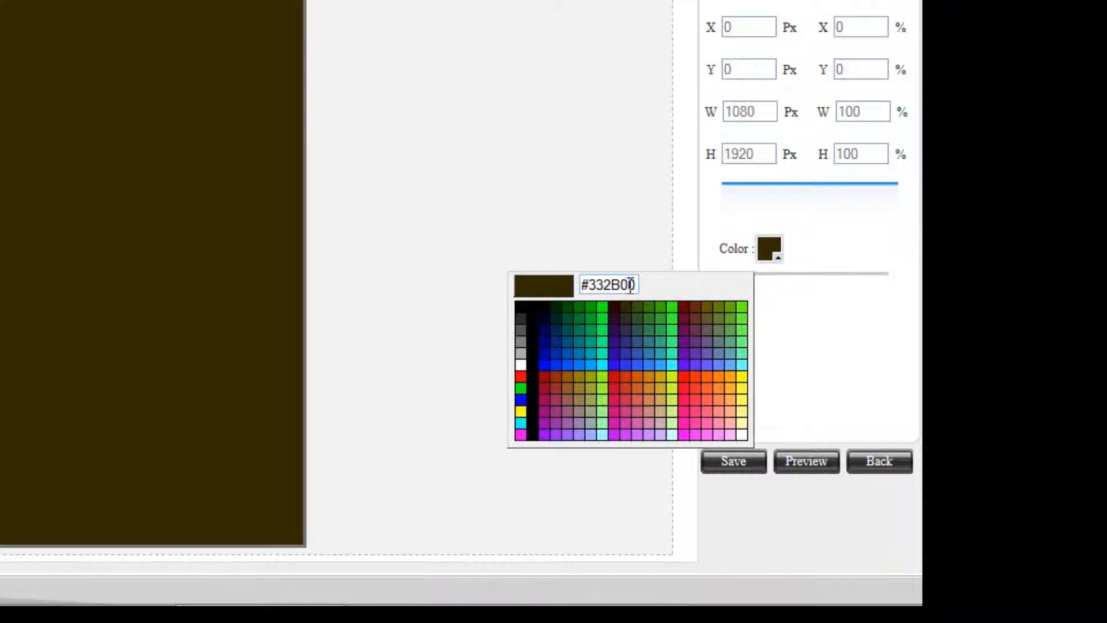
drag(582, 282, 640, 281)
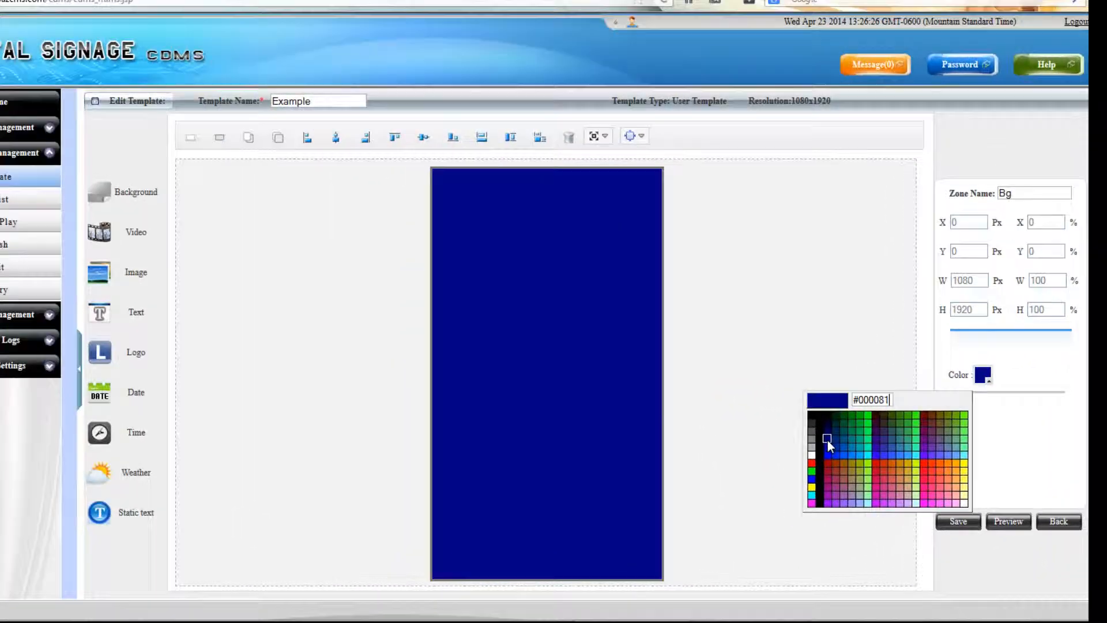
click(670, 389)
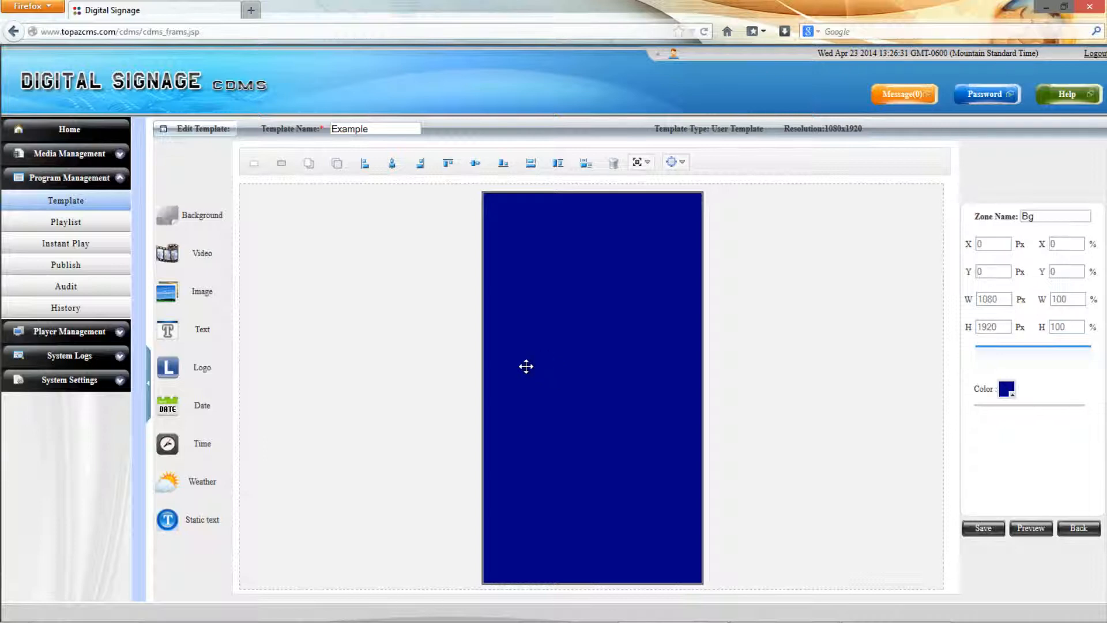
- Add a video zone, enlarge it to about 868 × 468 px, and move it to the template's upper-left corner
click(201, 257)
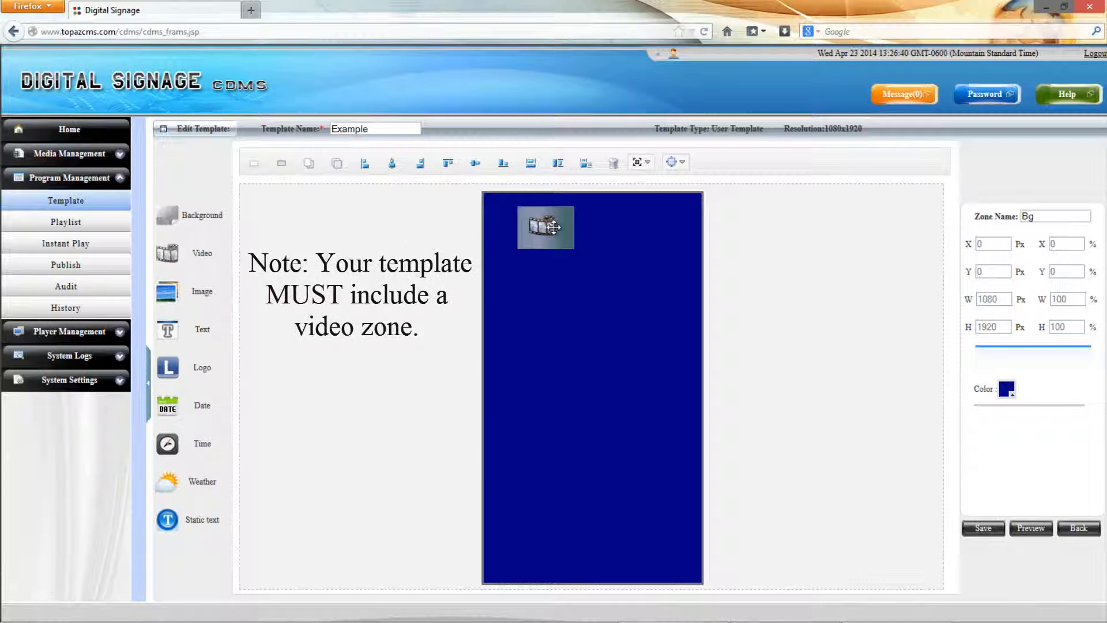
click(553, 228)
drag(576, 252, 695, 304)
drag(622, 263, 565, 242)
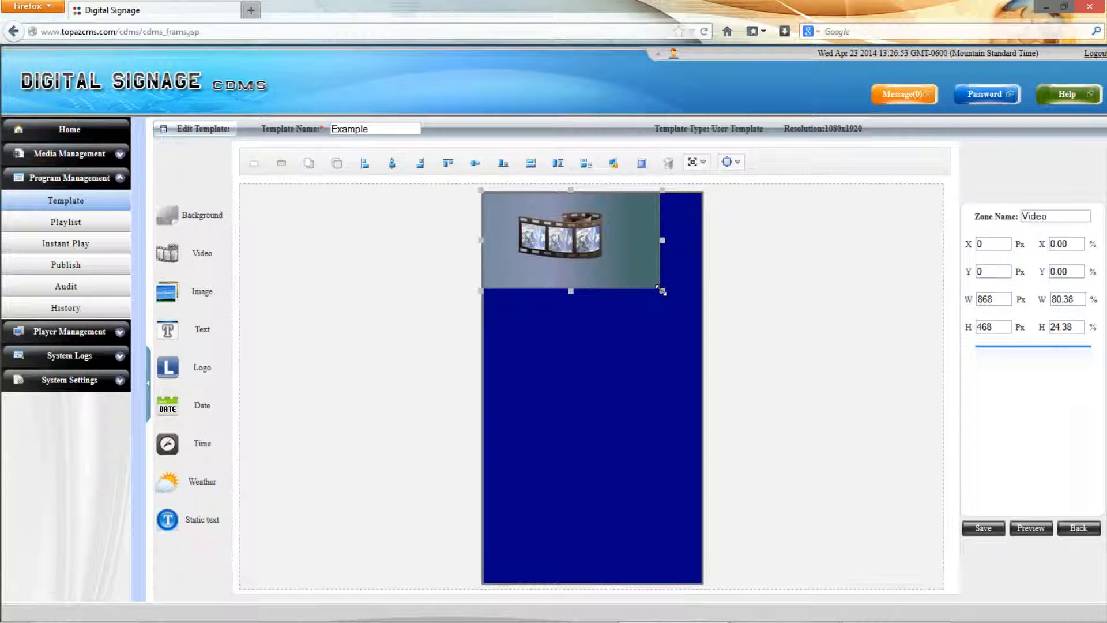
- Widen the video zone to the template's full 1080 px width and set its height to 608 px
drag(663, 290, 714, 302)
drag(1000, 327, 977, 327)
text(608)
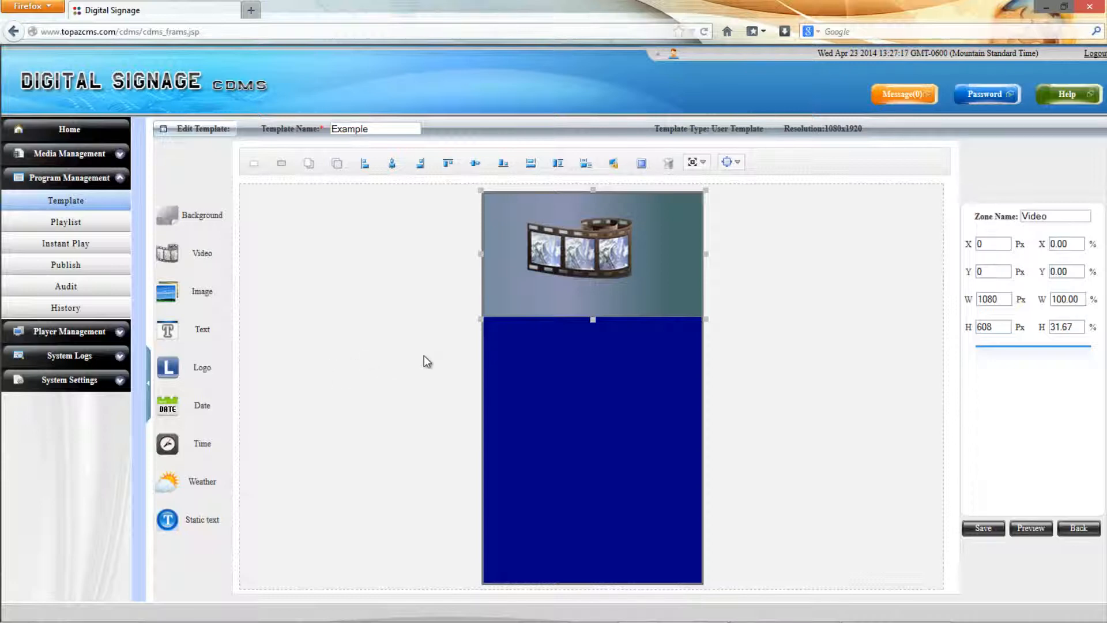
click(989, 272)
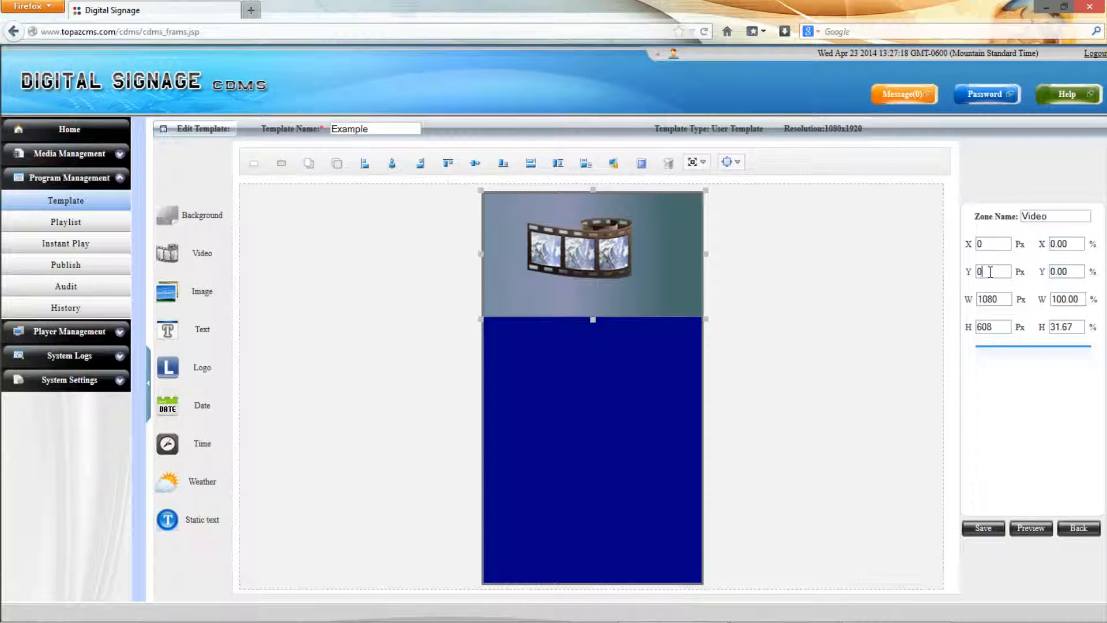
click(1000, 244)
right_click(598, 272)
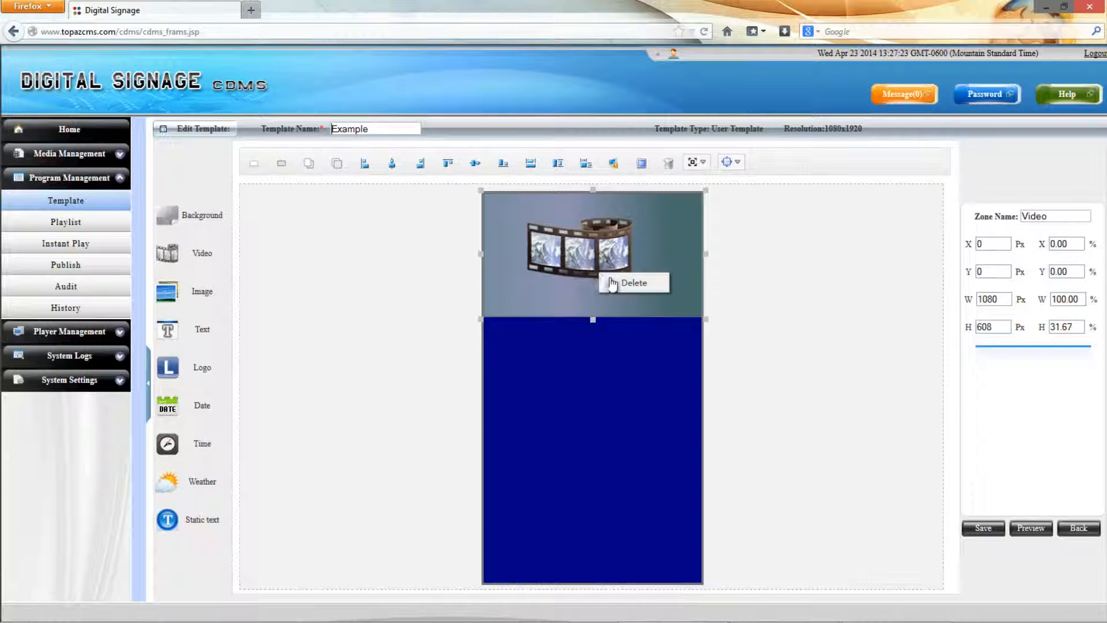
click(621, 283)
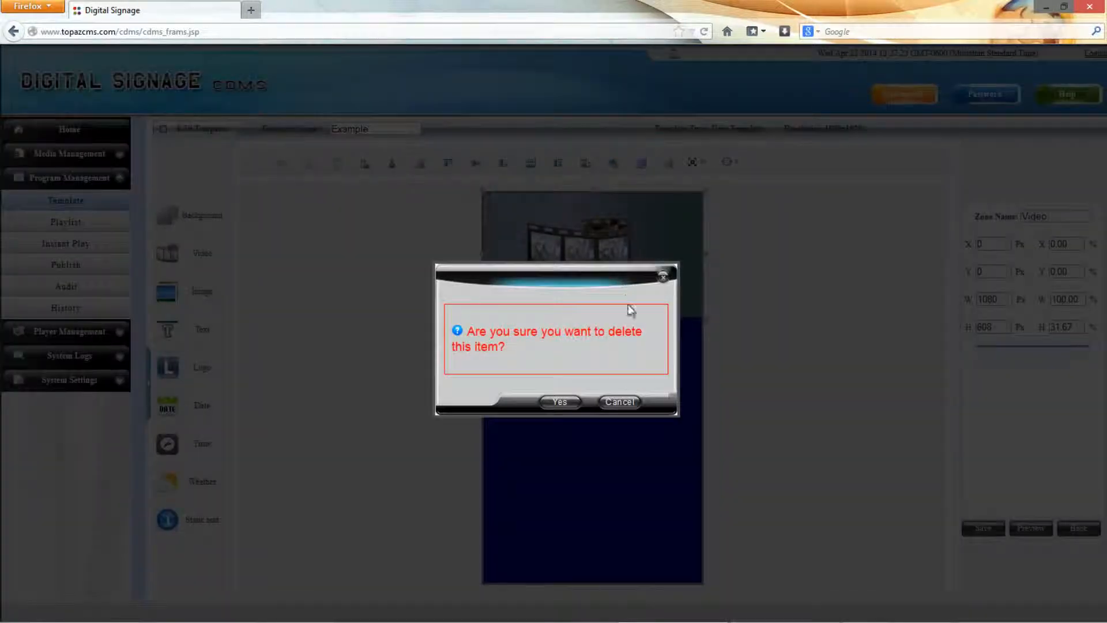
click(619, 402)
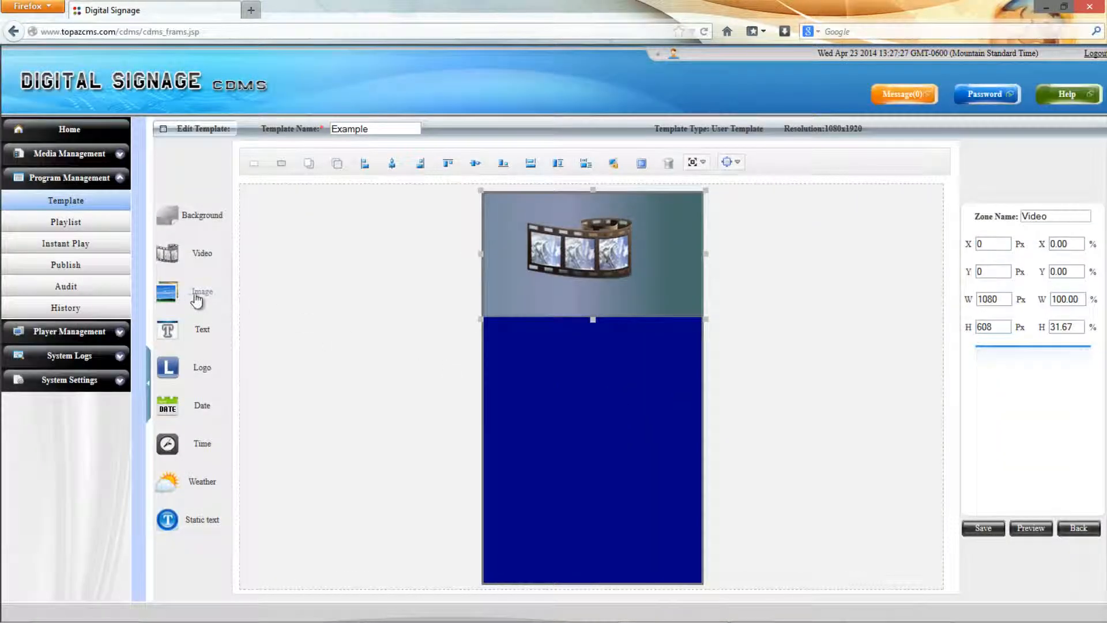
- Add an image zone along the template's lower edge, spanning the full 1080 px width with a height of 612 px
drag(198, 292, 373, 289)
drag(536, 237, 471, 587)
click(531, 552)
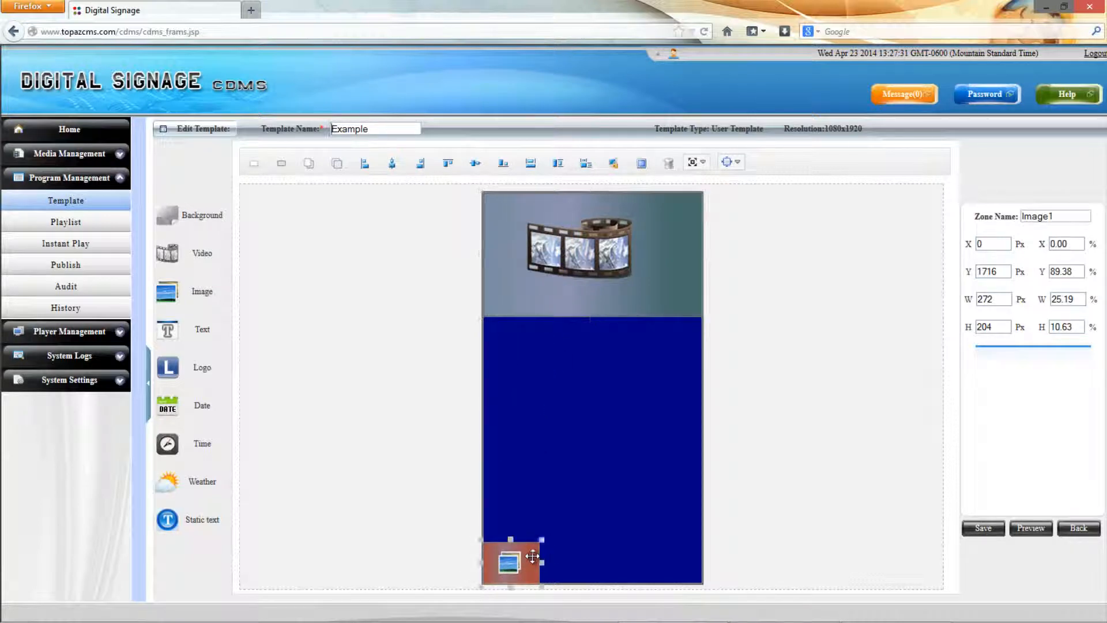
drag(543, 536, 729, 462)
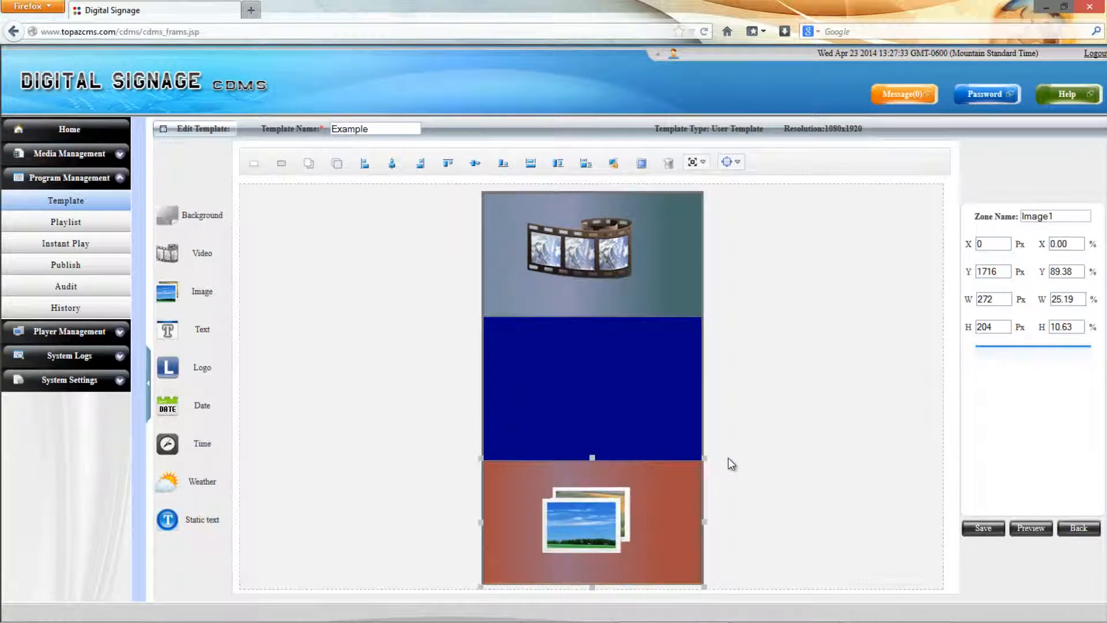
click(995, 327)
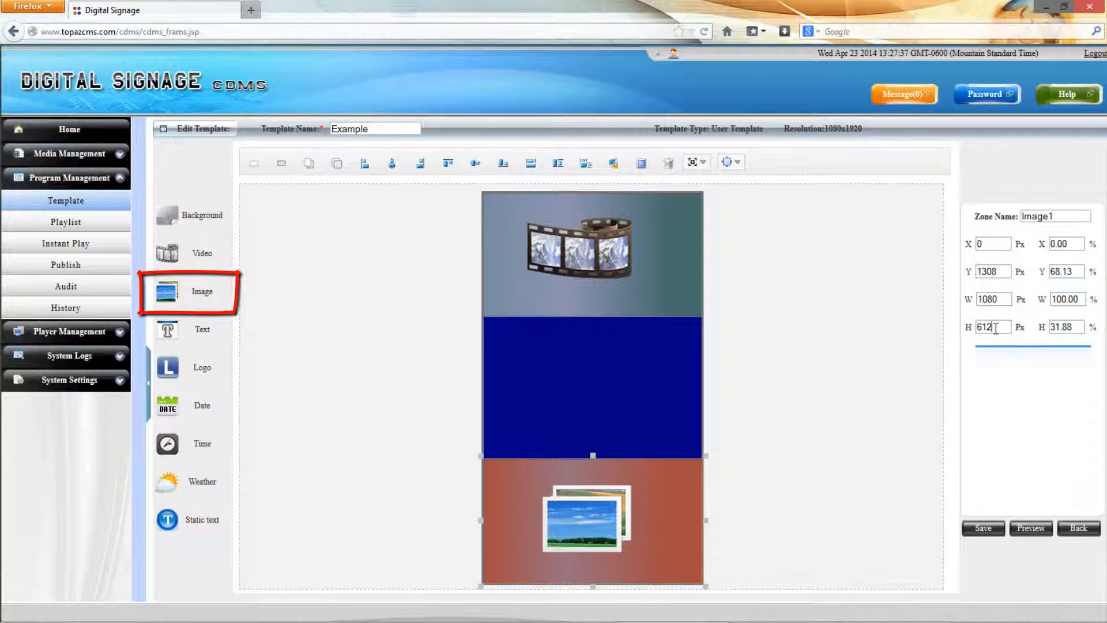
drag(995, 329, 956, 326)
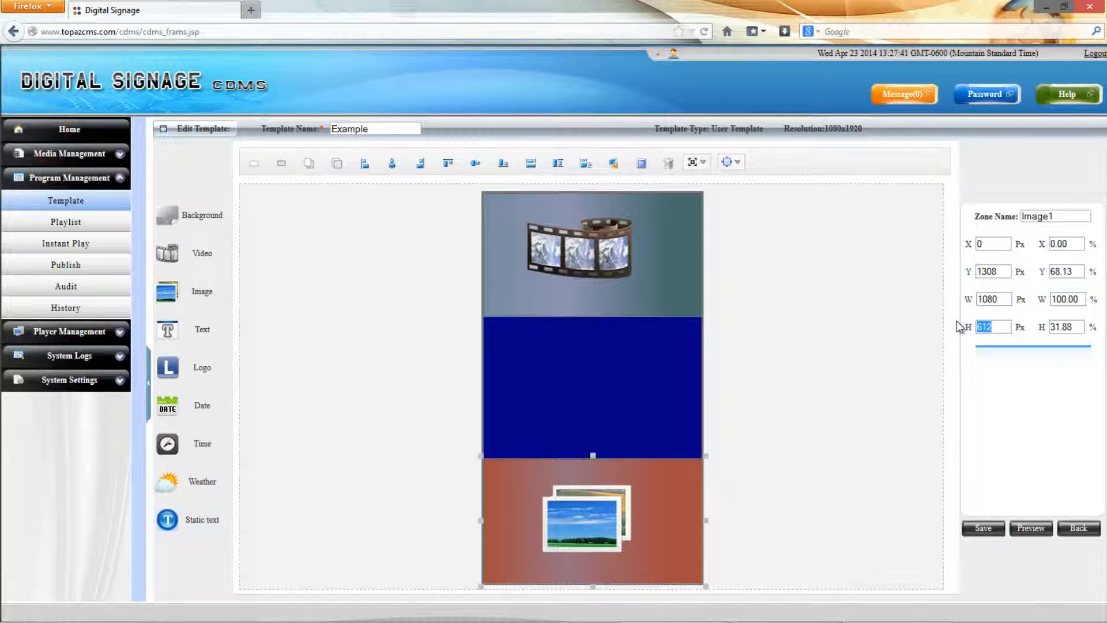
text(612)
- Set the lower image zone's height to 728 px and align it with the template's lower edge at Y 1192 px
drag(591, 454, 591, 402)
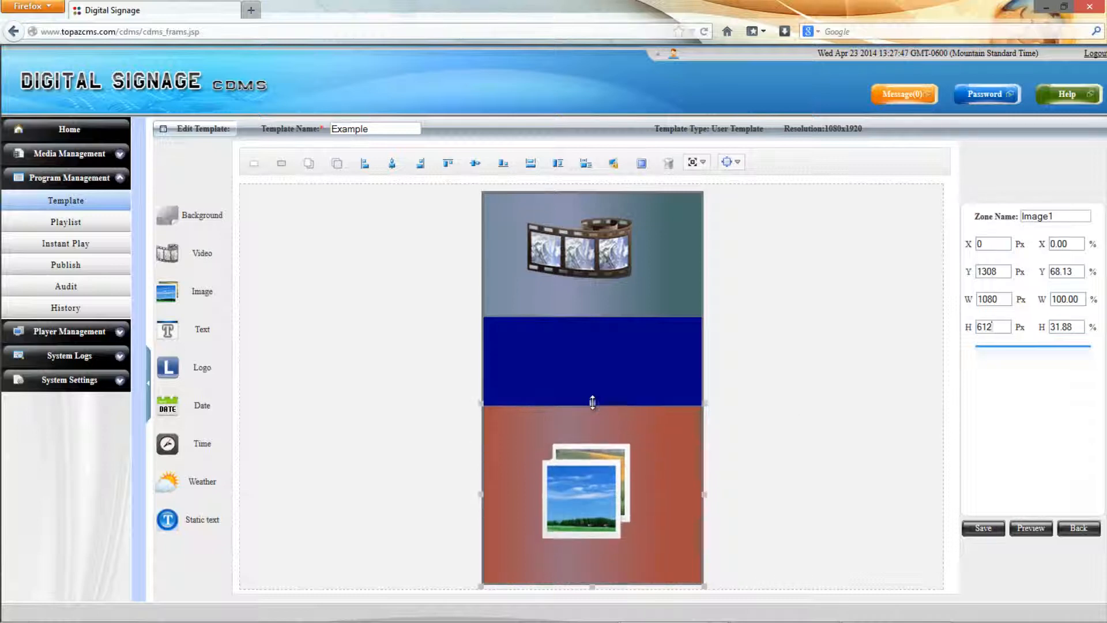
double_click(991, 327)
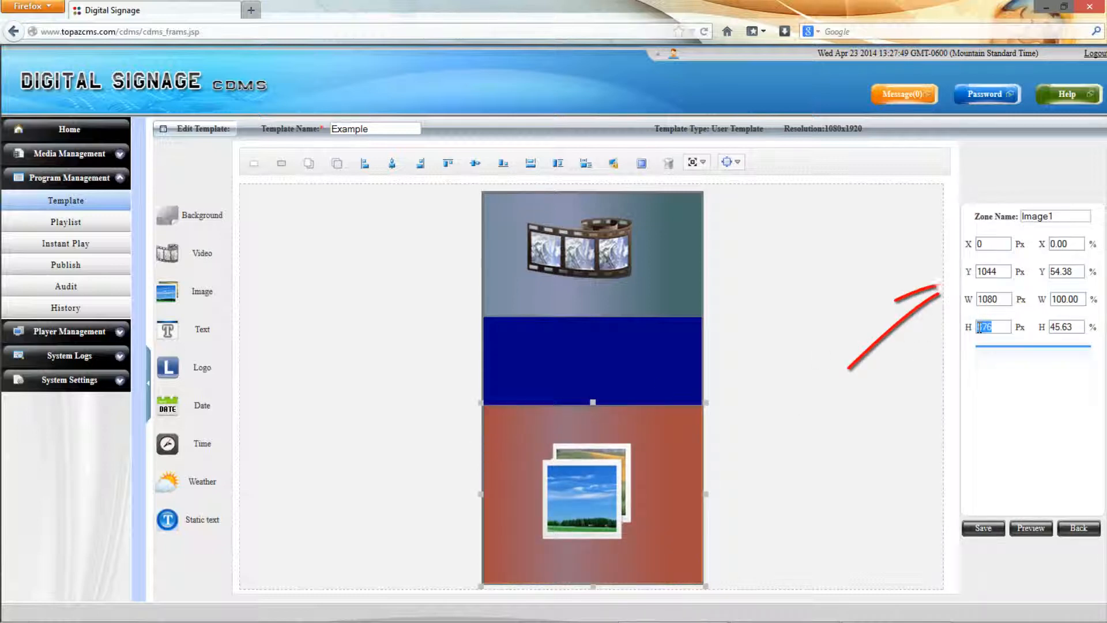
text(728)
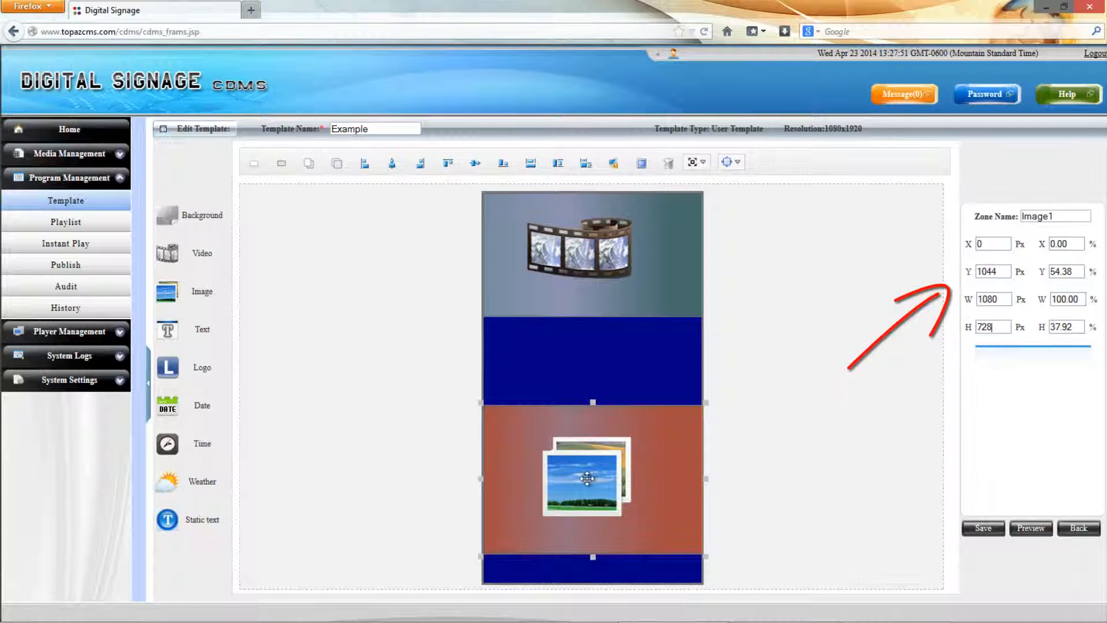
drag(588, 479, 544, 517)
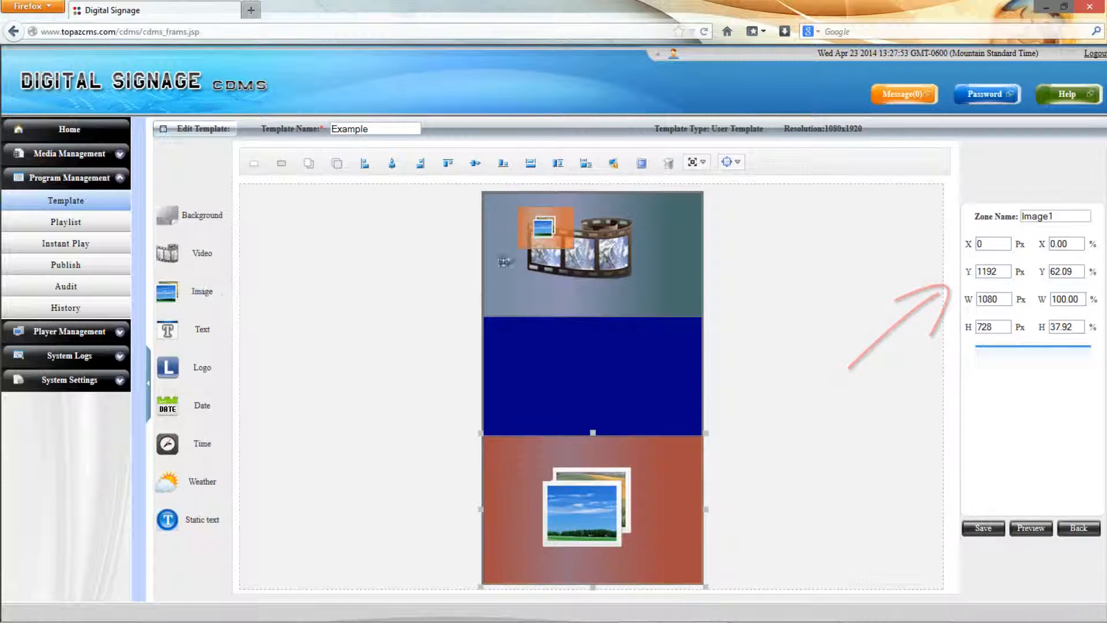
- Place a second image zone directly below the video zone, sized about 1080 × 484 px across the full width
drag(541, 227, 735, 418)
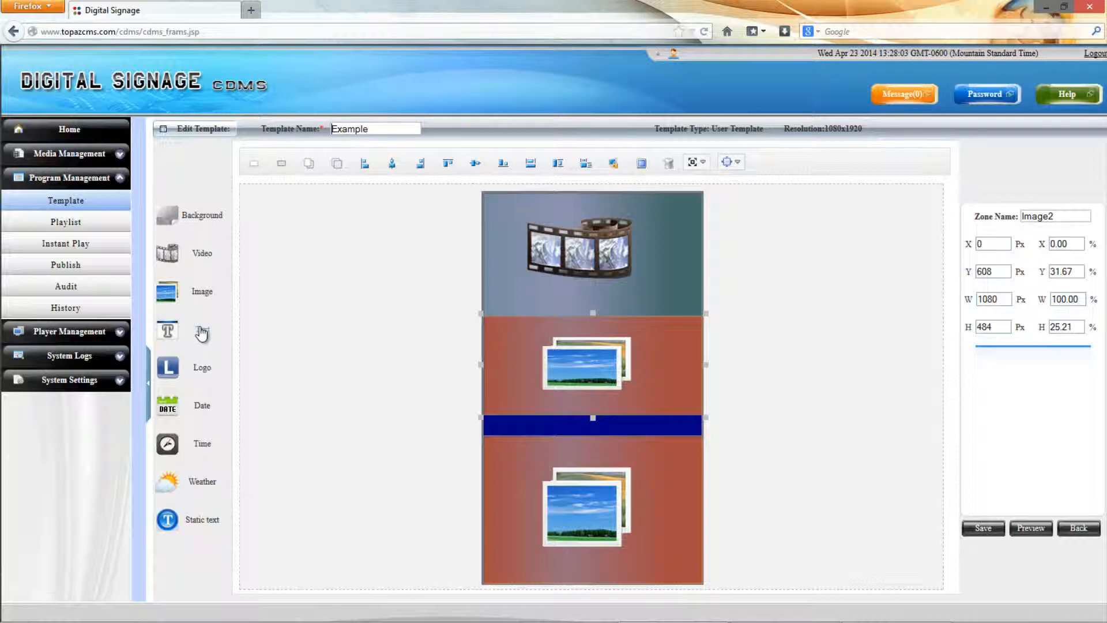
- Add a text zone sized 1080 × 100 px and fit it into the gap between the two image zones
drag(201, 333, 478, 429)
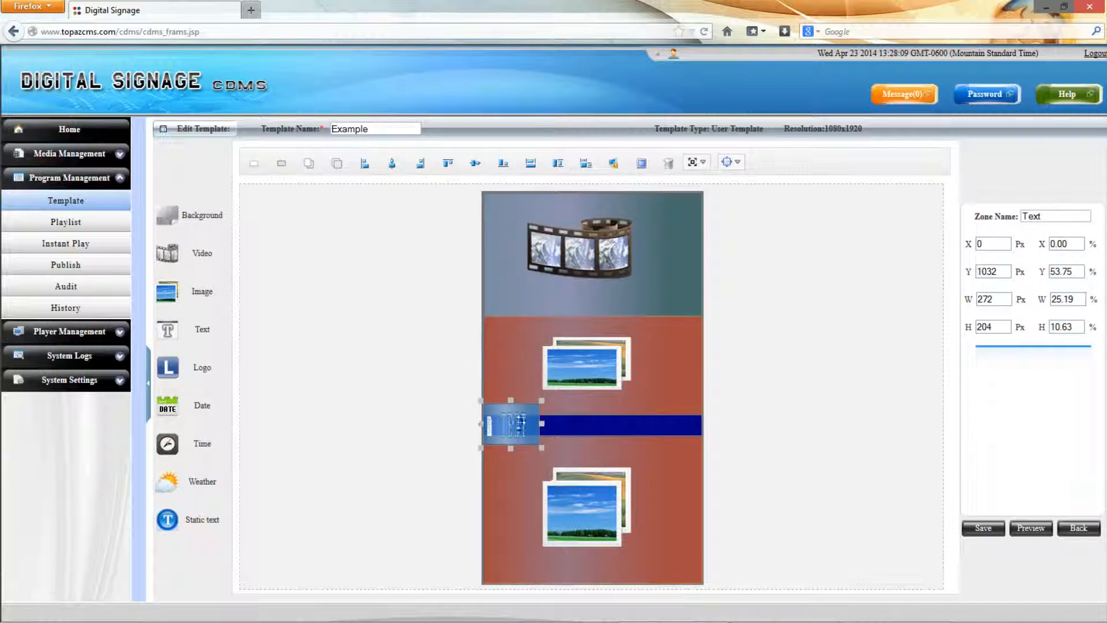
click(993, 298)
mouse_move(993, 297)
mouse_down()
mouse_move(967, 301)
mouse_move(978, 324)
mouse_up()
text(1080)
text(100)
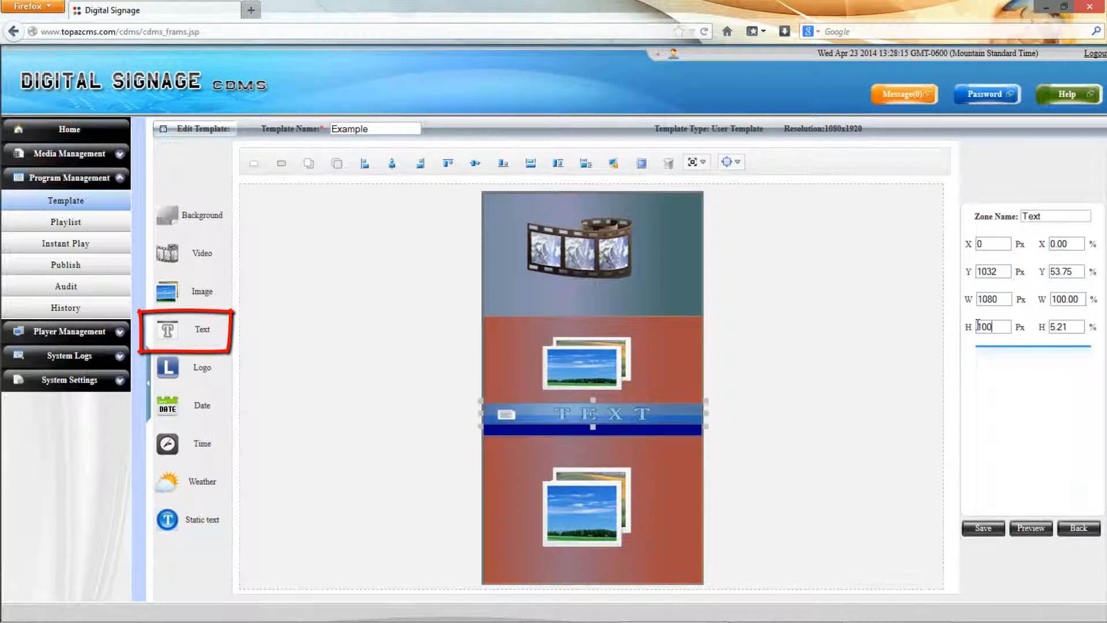
drag(641, 419, 643, 431)
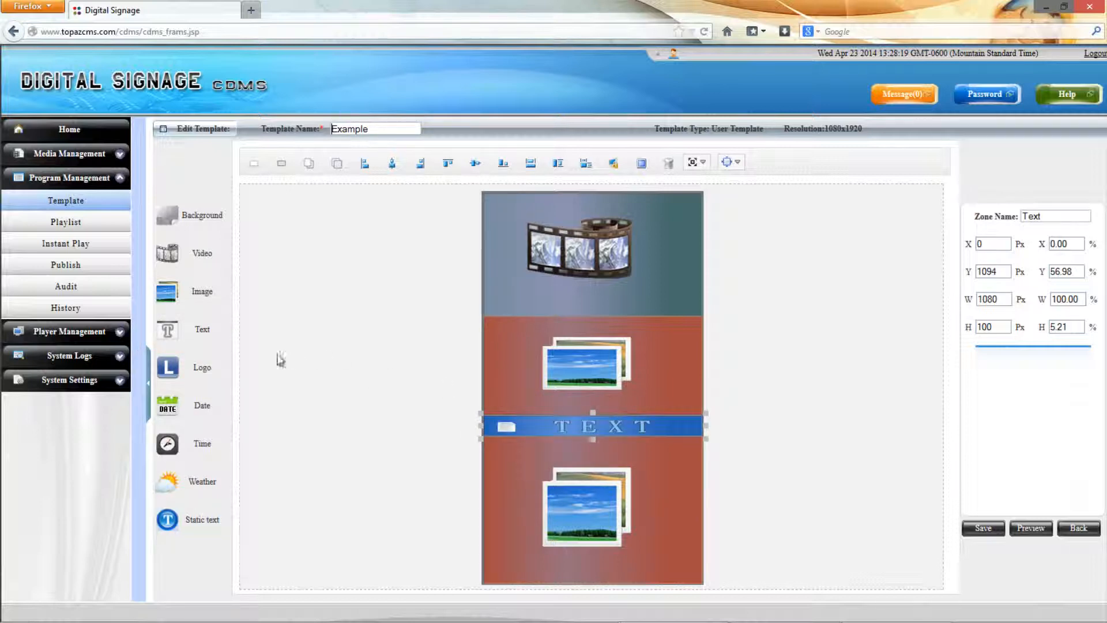
- Add the BallisticEcho-Logo image as a logo and place it in the template's upper-right corner over the video zone
click(202, 375)
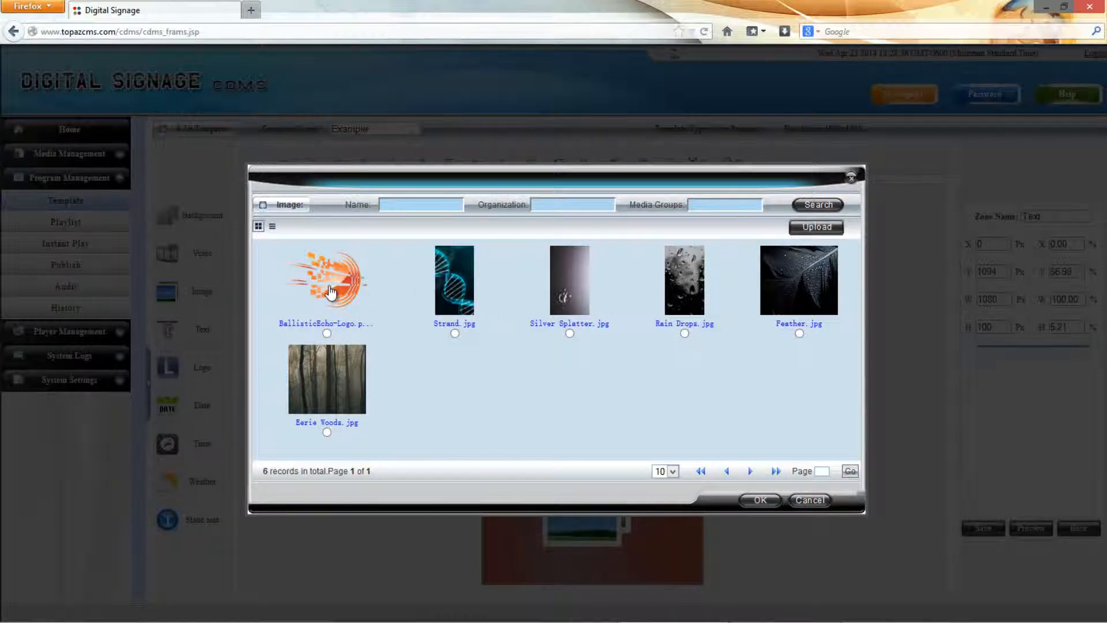
click(327, 334)
click(753, 500)
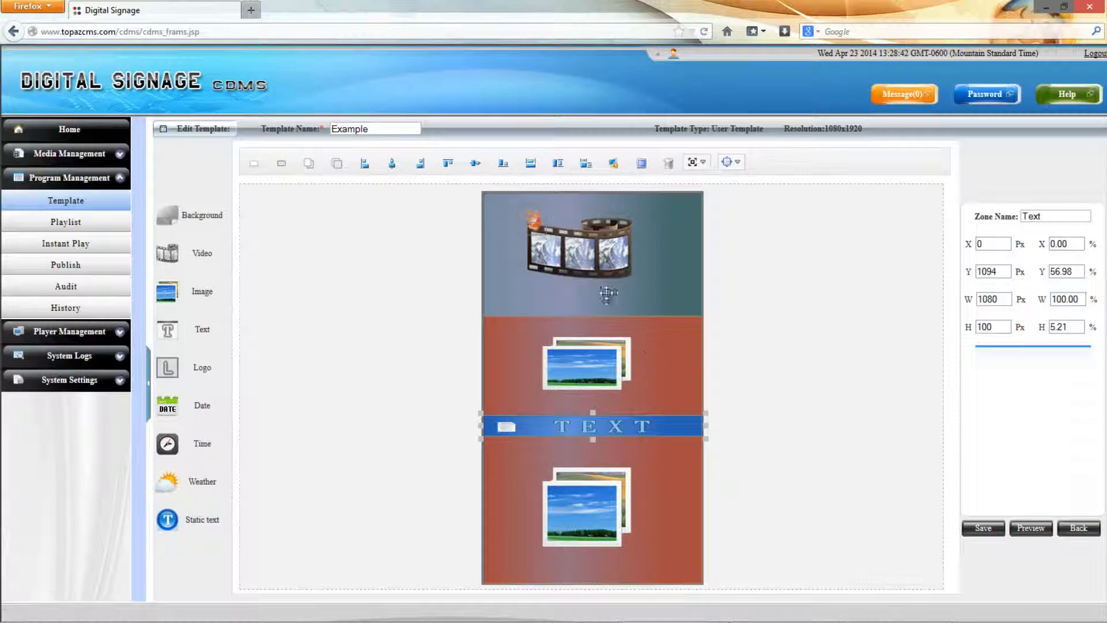
drag(533, 222, 708, 206)
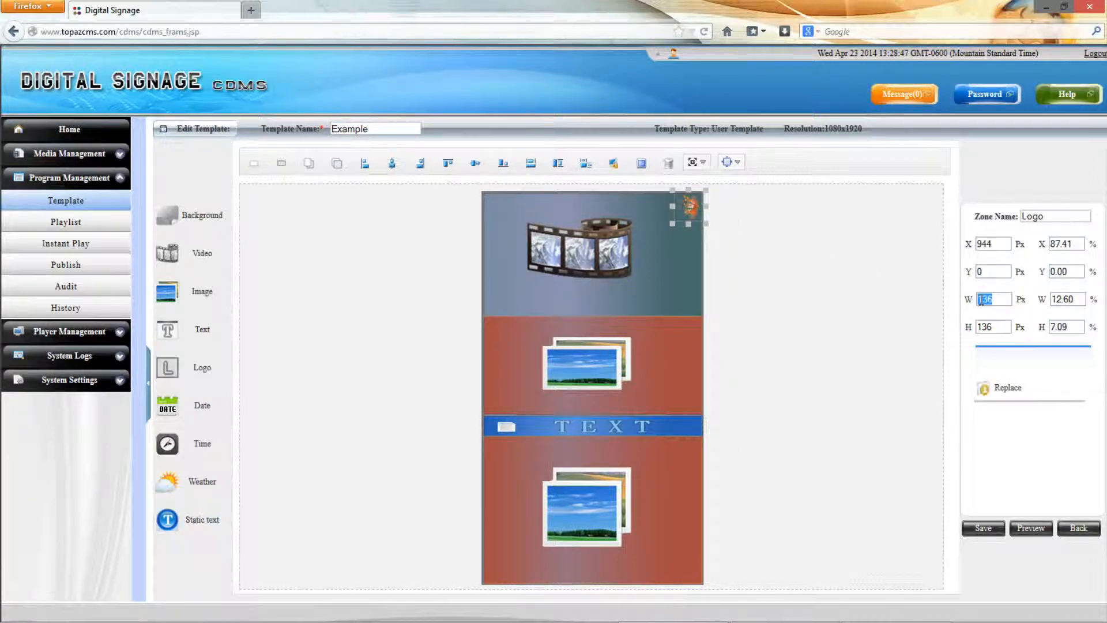
- Resize the logo zone to 128 px wide and 80 px high
text(128)
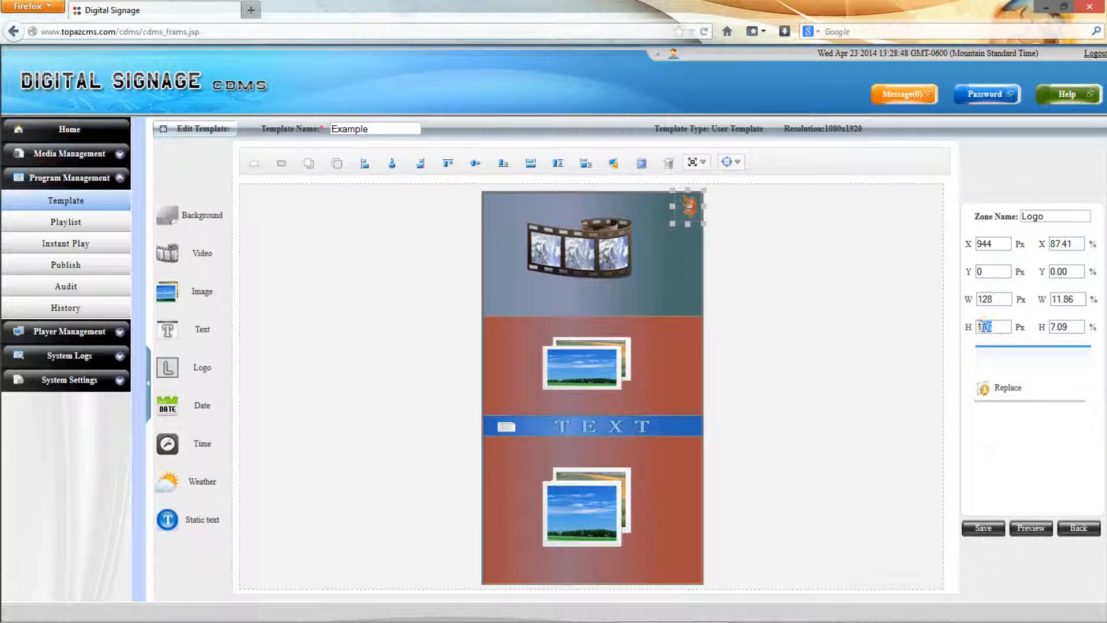
text(80)
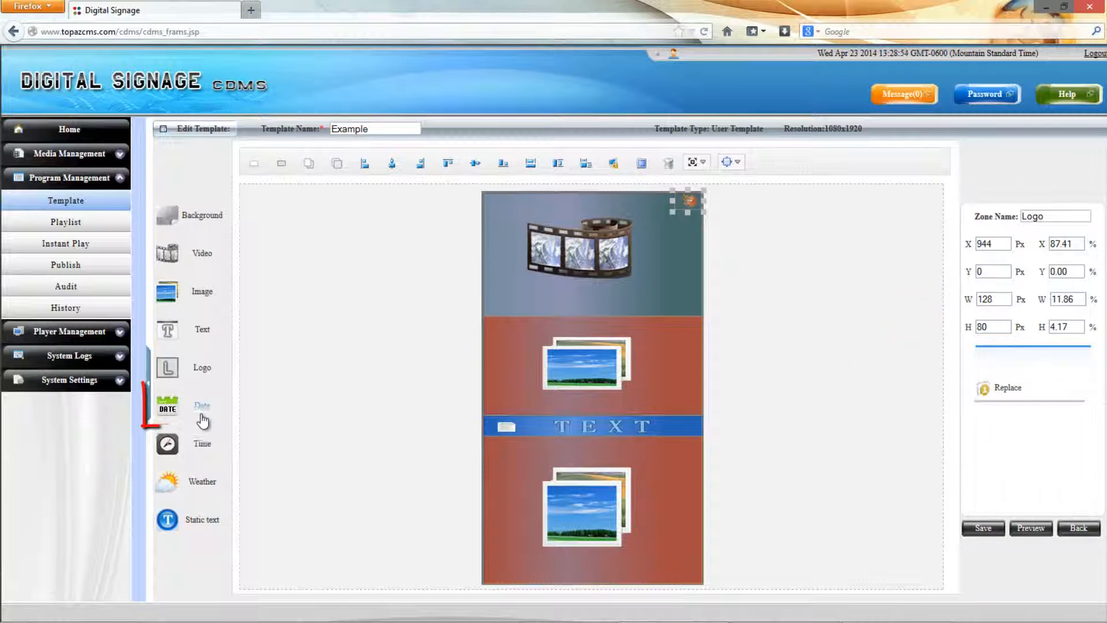
- Add a date zone in the video zone's lower-right corner, at about X 568, Y 534 px, and set its style to Style two
drag(205, 407, 657, 306)
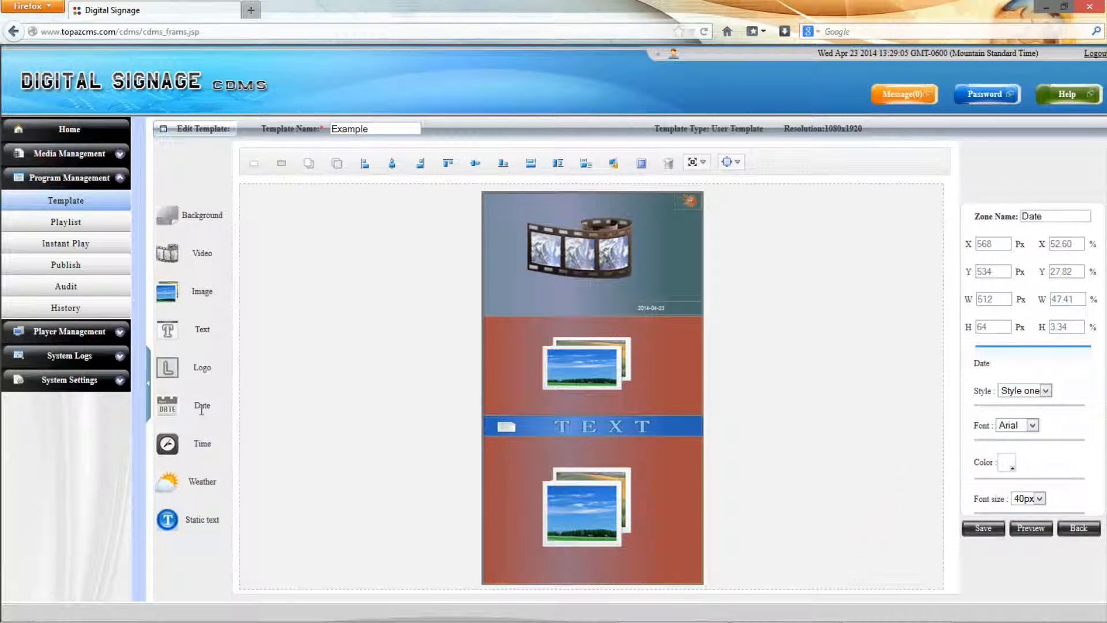
click(1045, 392)
click(1035, 415)
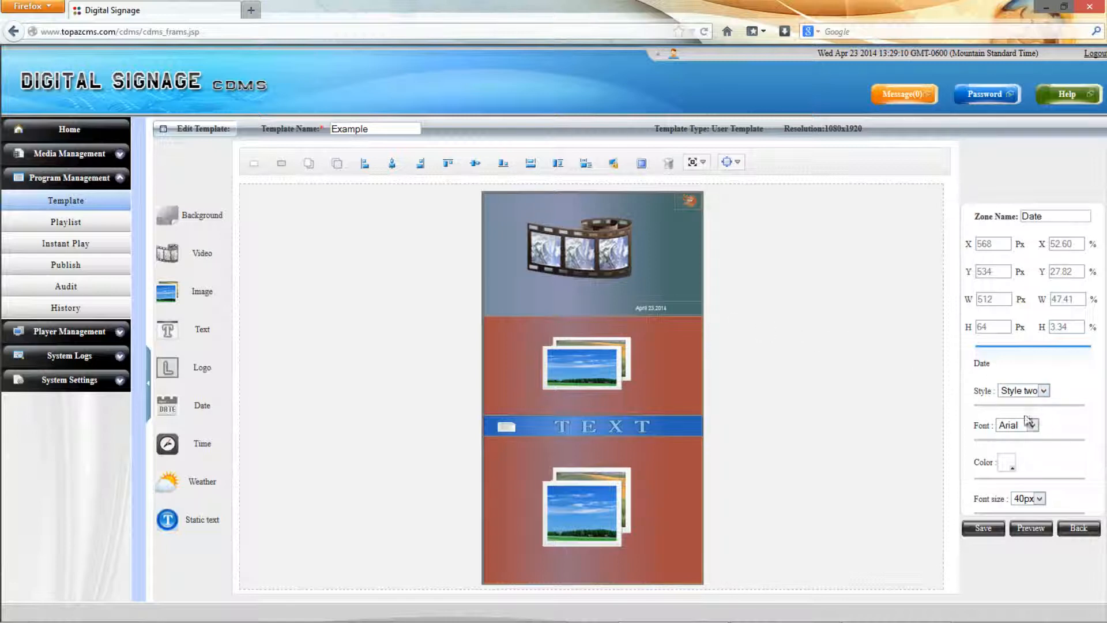
- Add a time zone and place it in the video zone's lower-left corner at about X 0, Y 540 px
click(198, 447)
drag(570, 213, 484, 308)
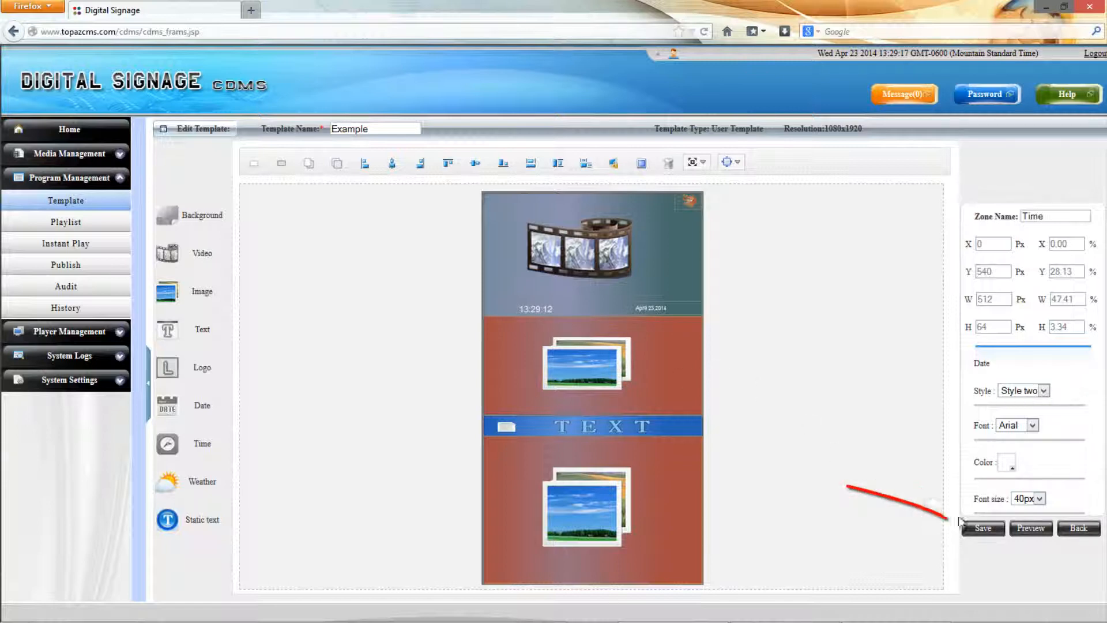
- Save the Example template and return to the system overview on the home page
click(983, 528)
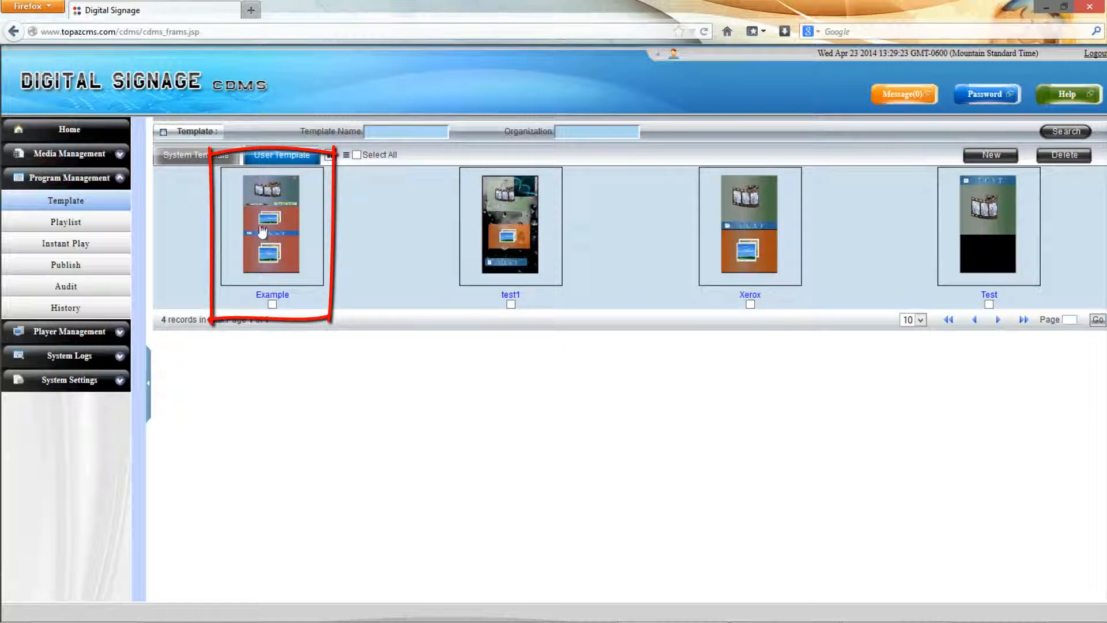
click(68, 130)
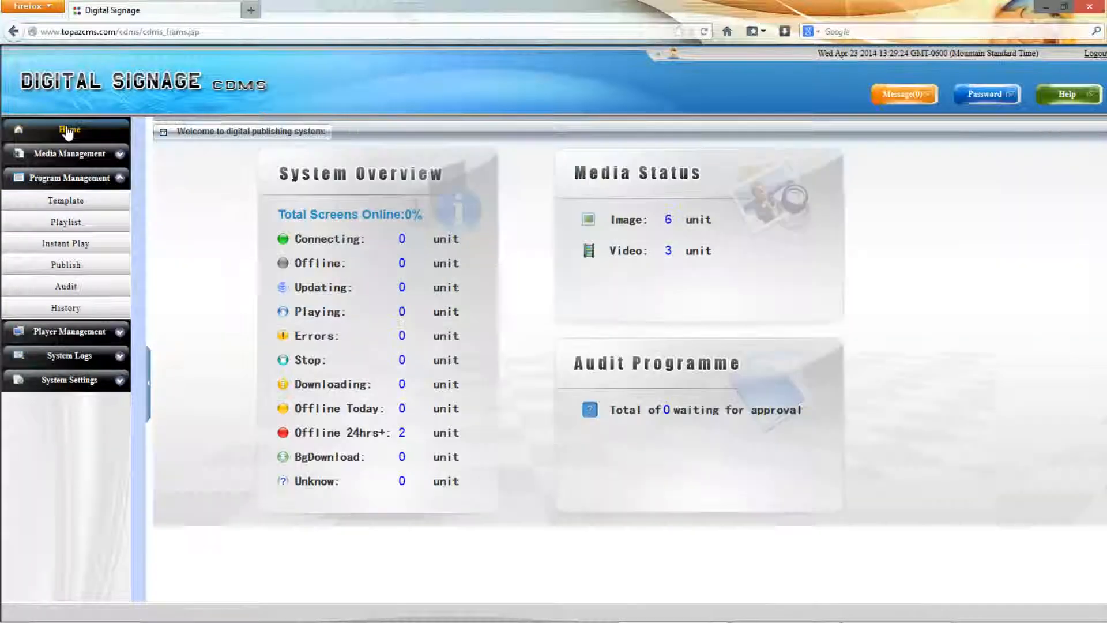